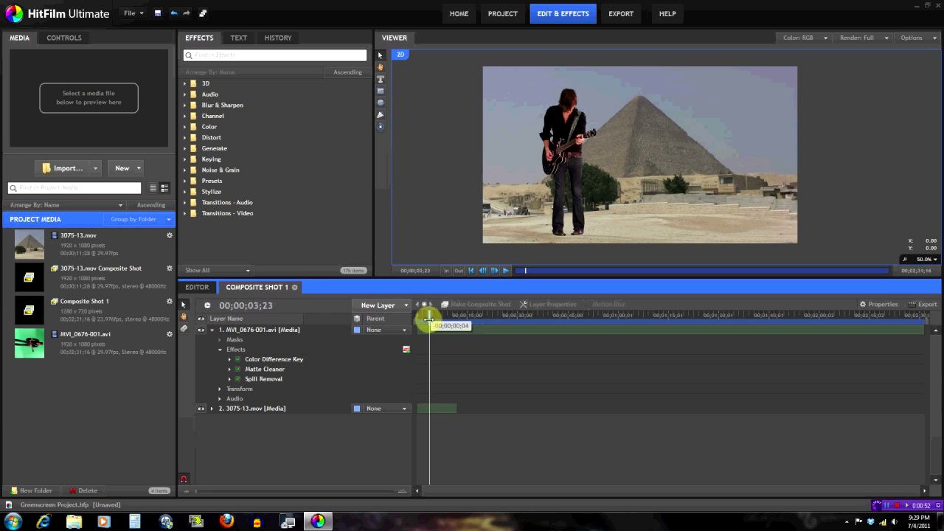
# - Scrub the playhead to frame 00;00;05;03 to preview the keyed guitarist over the pyramids
pyautogui.moveTo(427, 320); pyautogui.dragTo(440, 322)
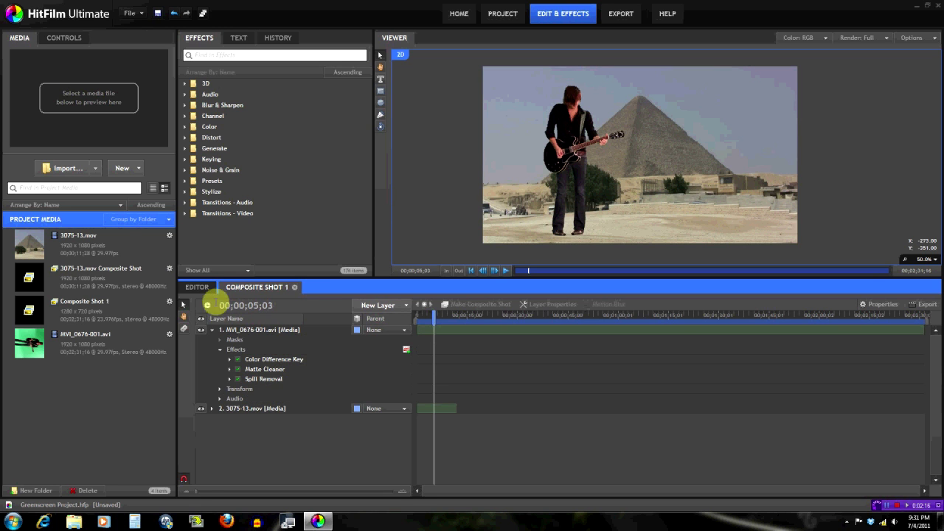
# - Apply Hue, Saturation & Lightness from Effects > Color to the guitarist and pyramid layers
pyautogui.click(186, 127)
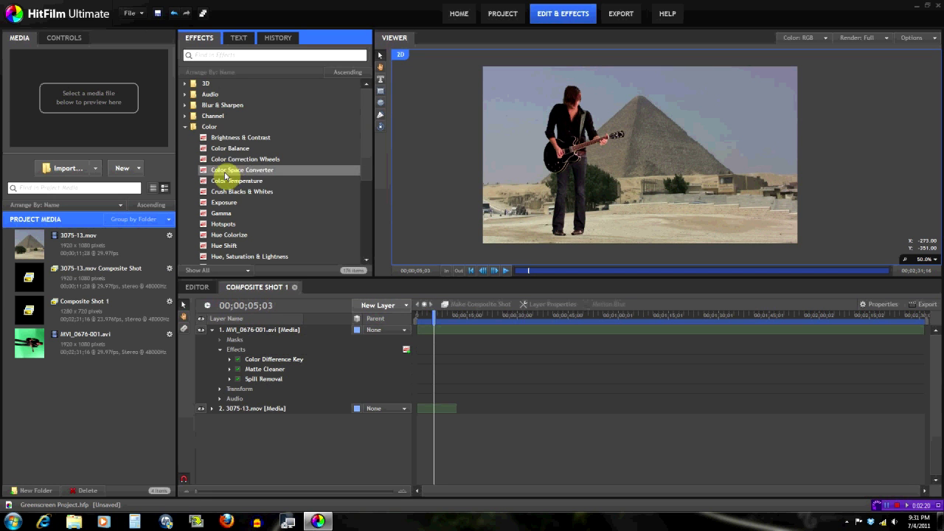
pyautogui.scroll(-2, 367, 179)
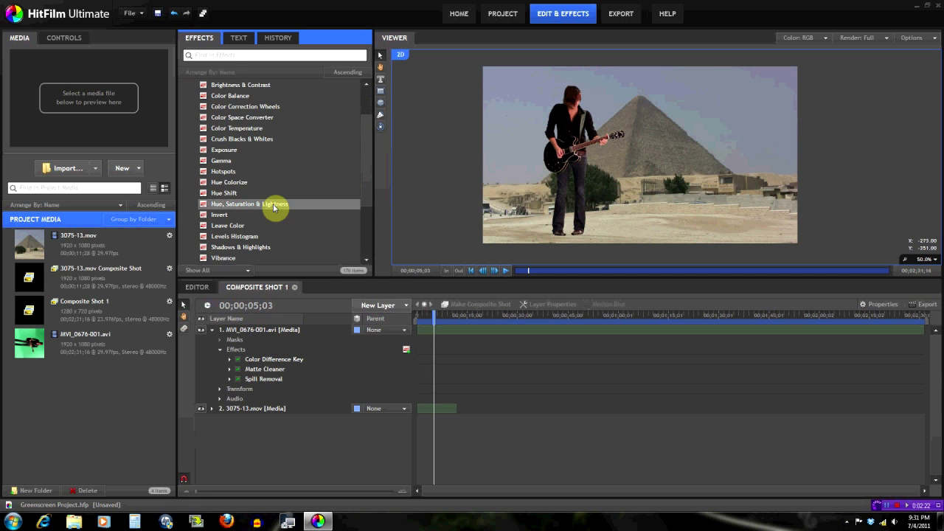
pyautogui.moveTo(270, 207); pyautogui.dragTo(265, 383)
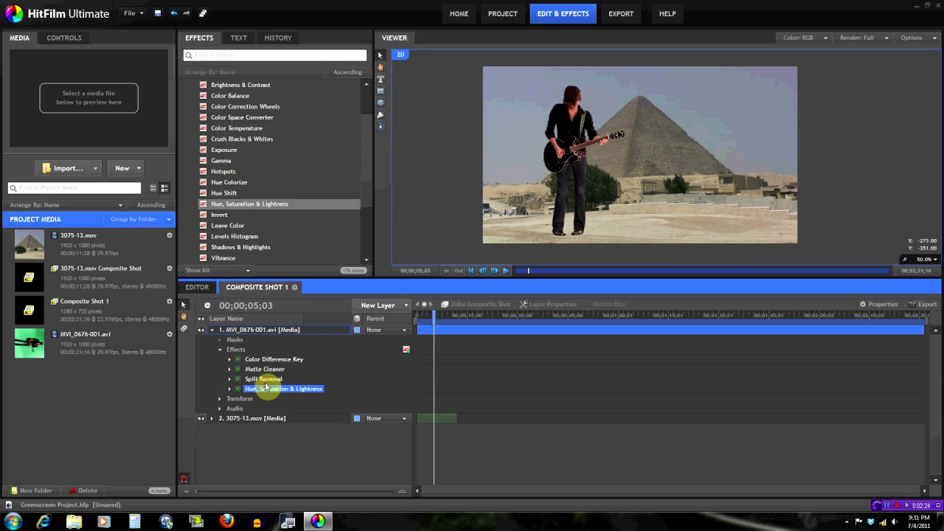
pyautogui.moveTo(238, 206); pyautogui.dragTo(262, 424)
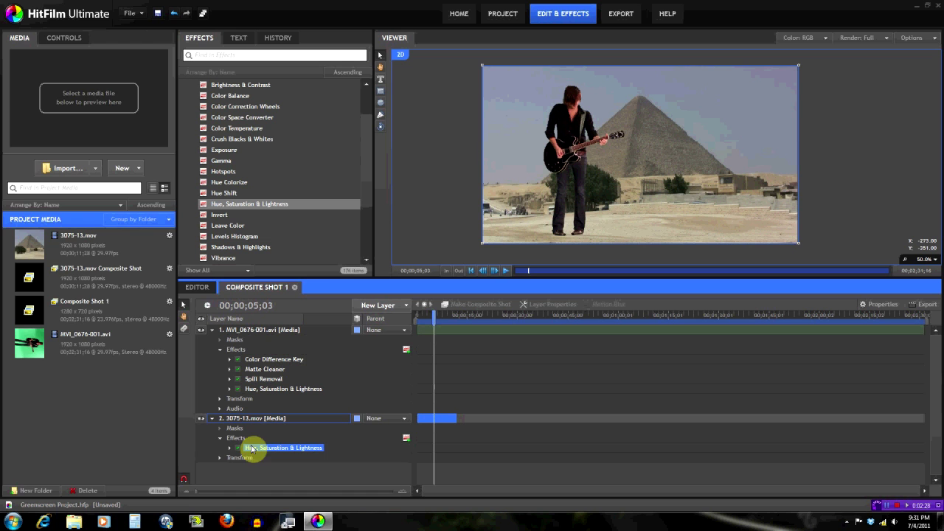
# - Set the pyramid layer's Master Saturation to -100 to make it greyscale
pyautogui.click(51, 38)
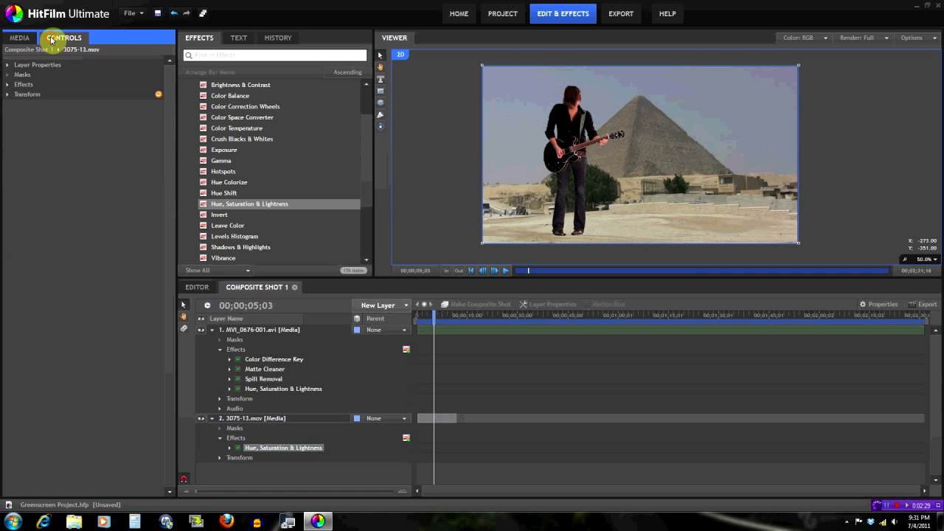
pyautogui.click(8, 85)
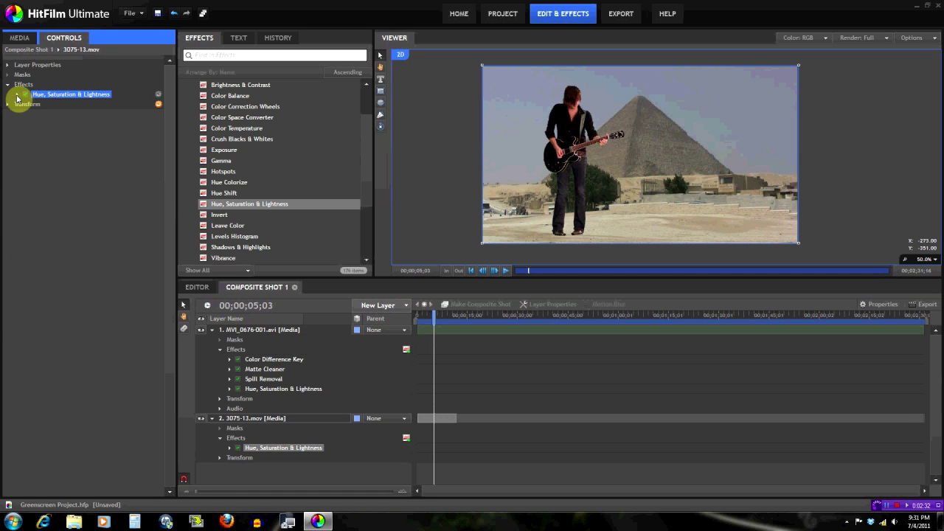
pyautogui.click(18, 95)
pyautogui.click(27, 104)
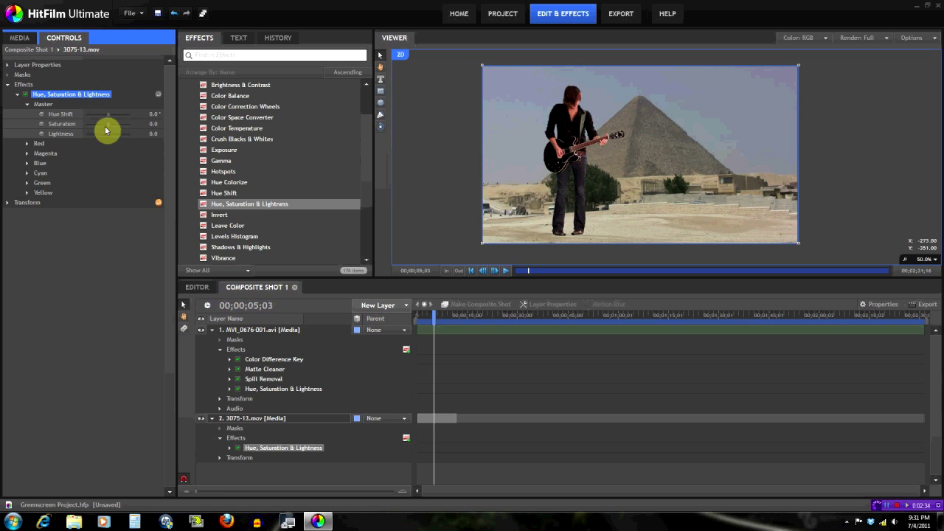
pyautogui.moveTo(108, 123); pyautogui.dragTo(85, 127)
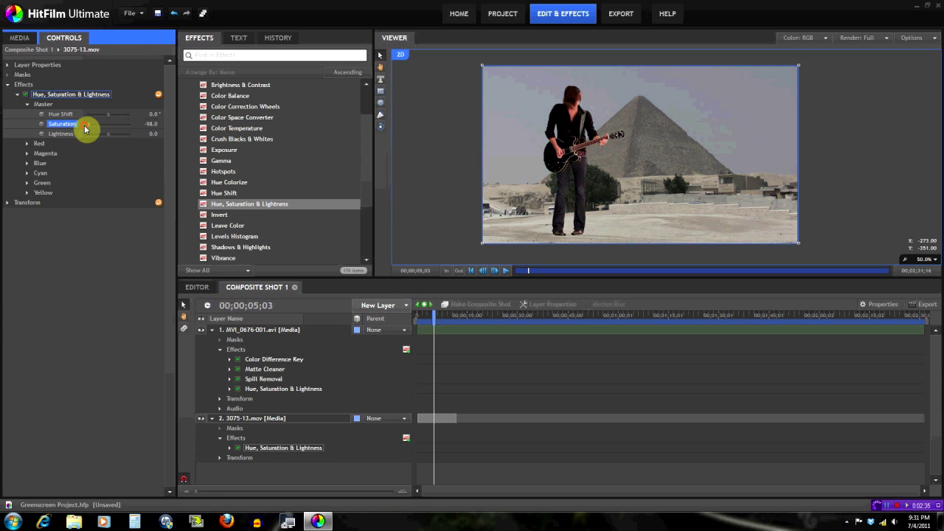
pyautogui.click(18, 95)
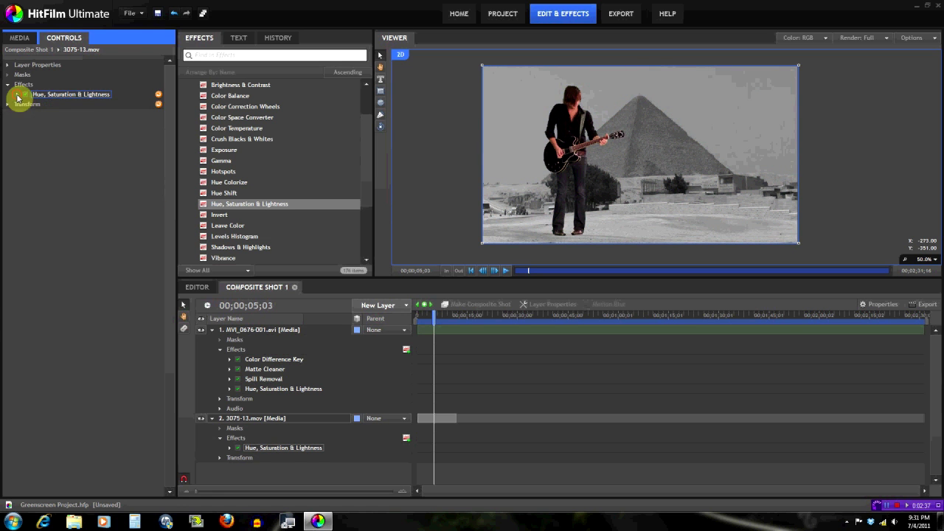
pyautogui.click(9, 87)
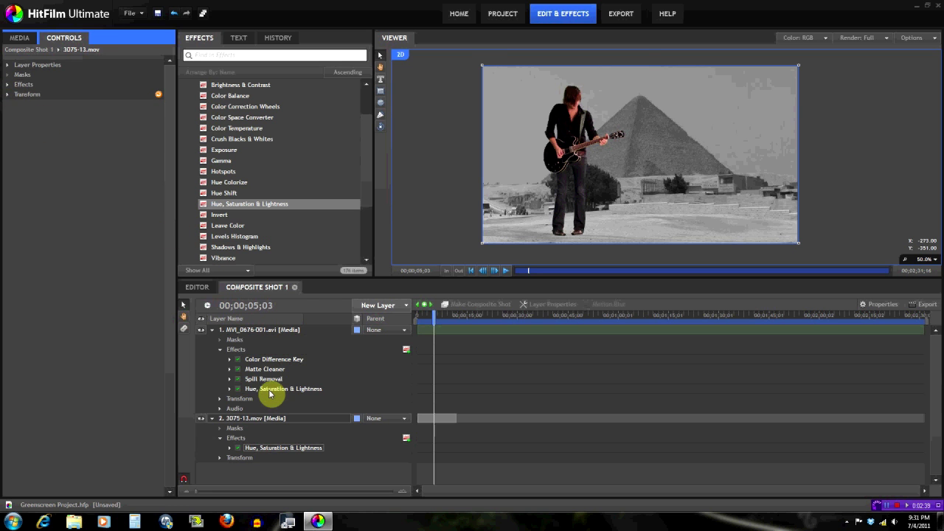
# - Set the guitarist layer's Master Saturation to -100 to make it greyscale
pyautogui.click(255, 390)
pyautogui.click(17, 124)
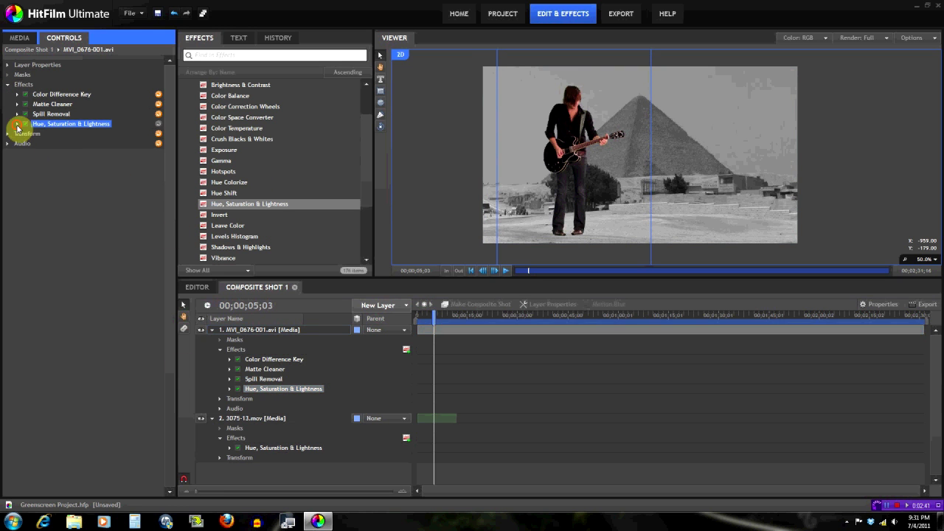
pyautogui.click(27, 133)
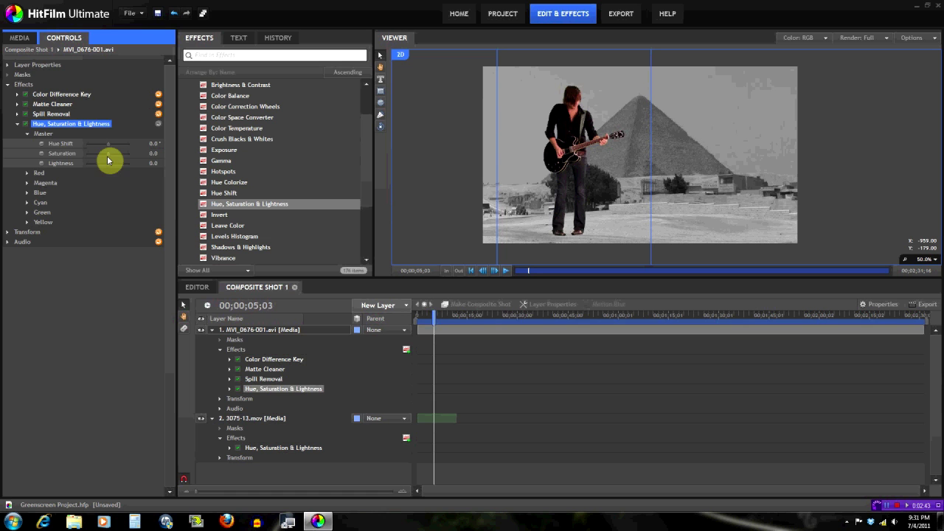
pyautogui.moveTo(109, 158); pyautogui.dragTo(84, 158)
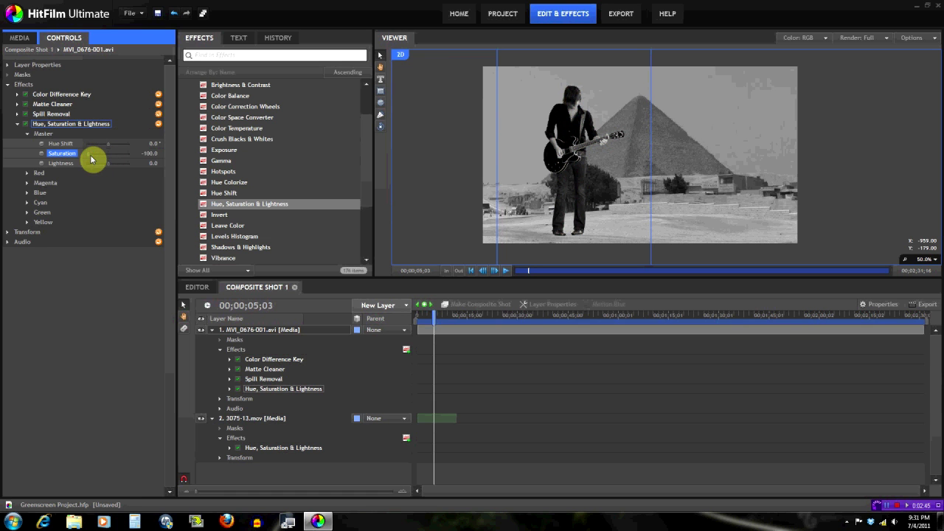
pyautogui.click(18, 126)
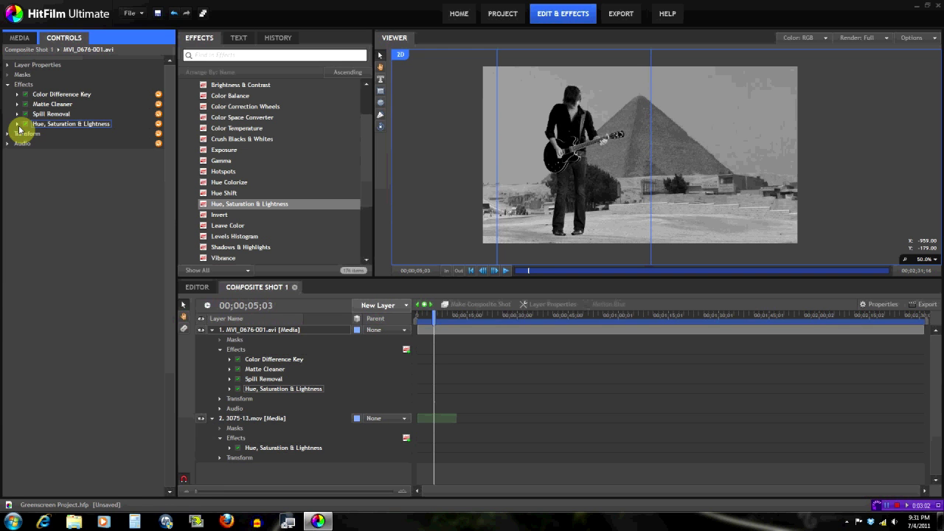
pyautogui.scroll(2, 517, 185)
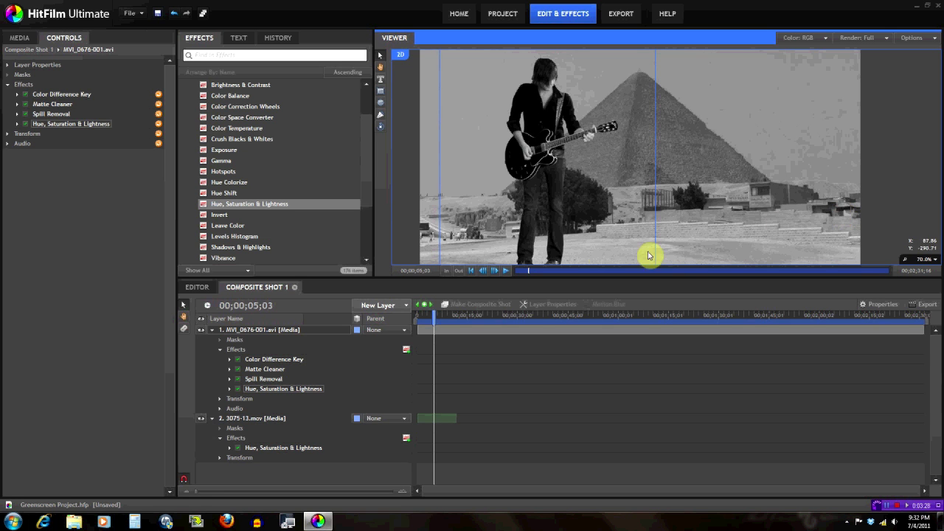
pyautogui.scroll(1, 476, 243)
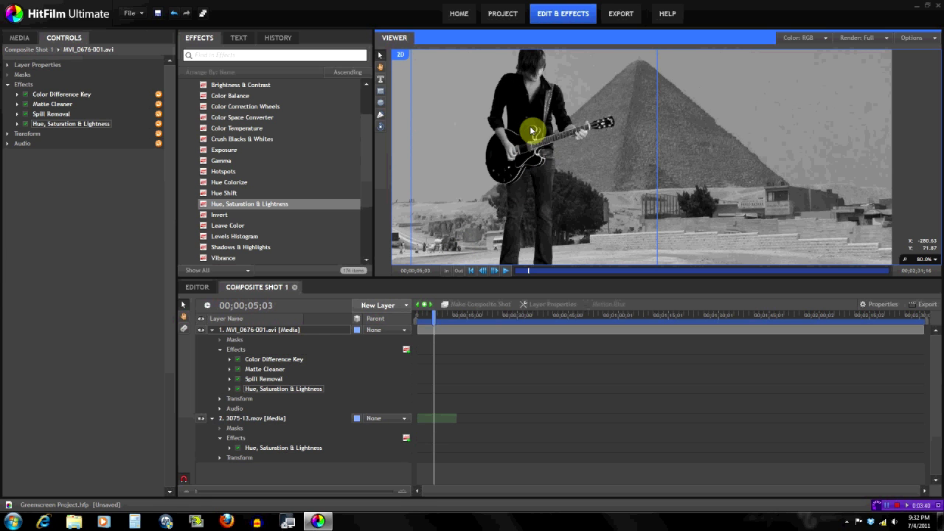
# - Give the guitarist a Brightness & Contrast effect with Contrast -14, toggling it to compare
pyautogui.scroll(-1, 531, 126)
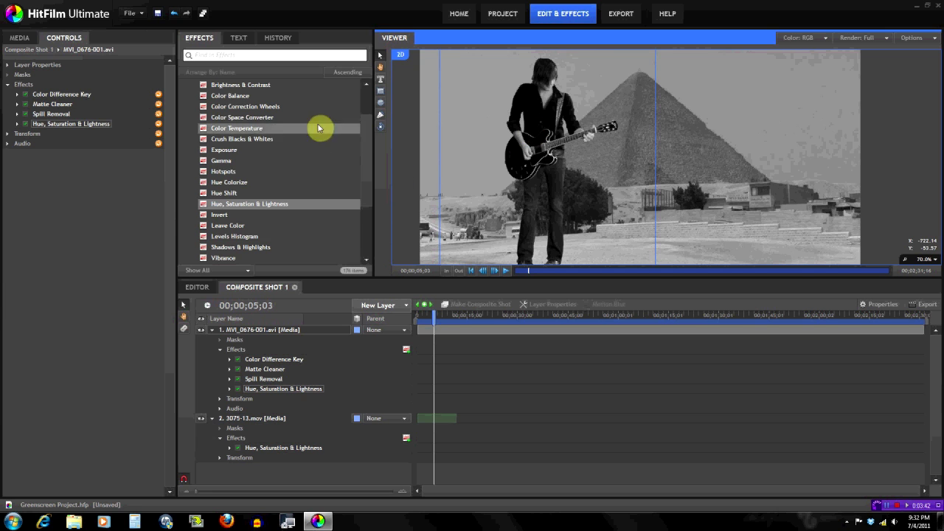
pyautogui.scroll(2, 367, 132)
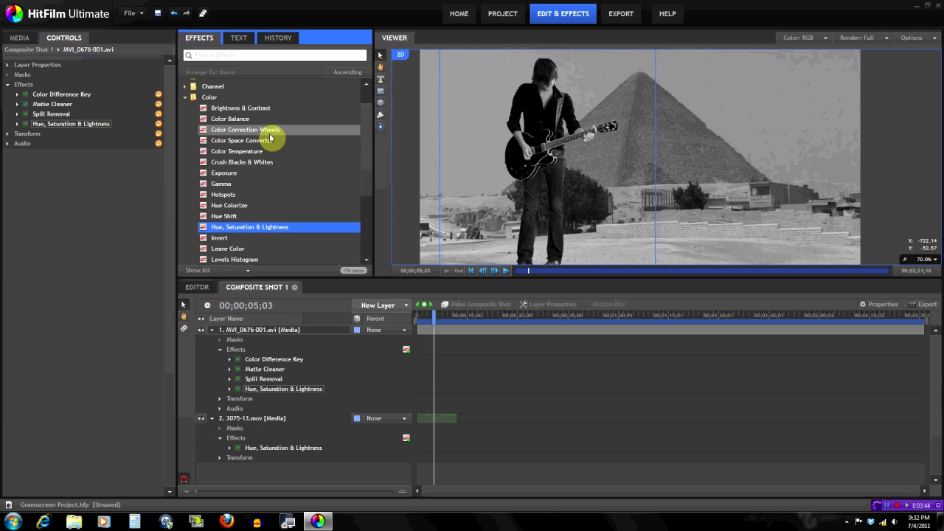
pyautogui.moveTo(243, 109); pyautogui.dragTo(278, 410)
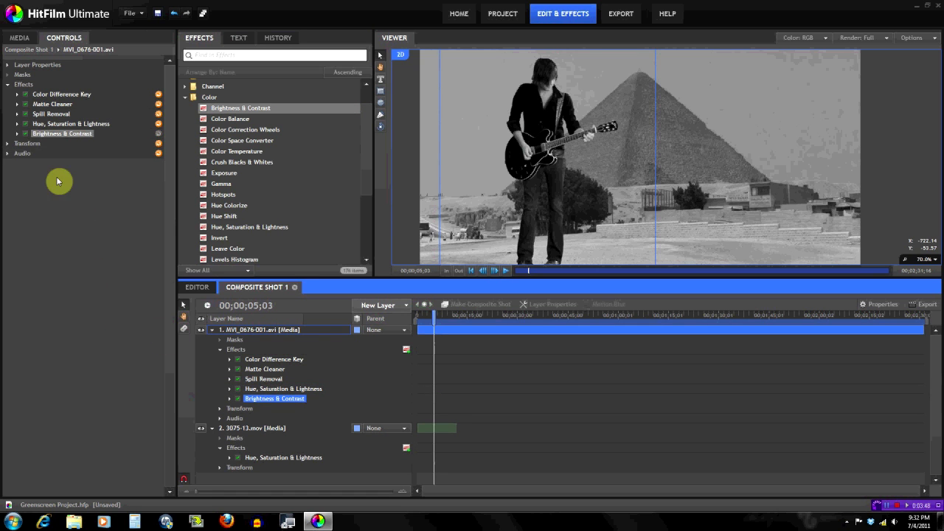
pyautogui.click(18, 135)
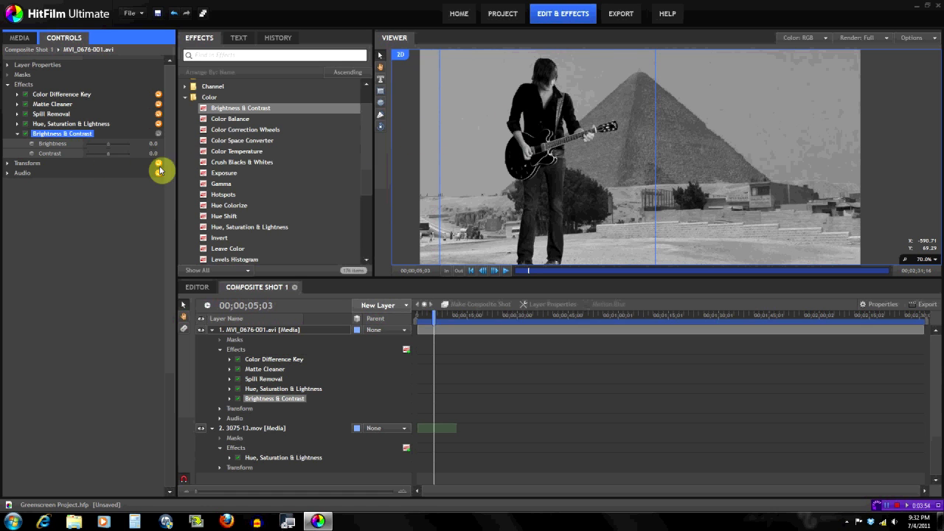
pyautogui.moveTo(109, 161); pyautogui.dragTo(106, 158)
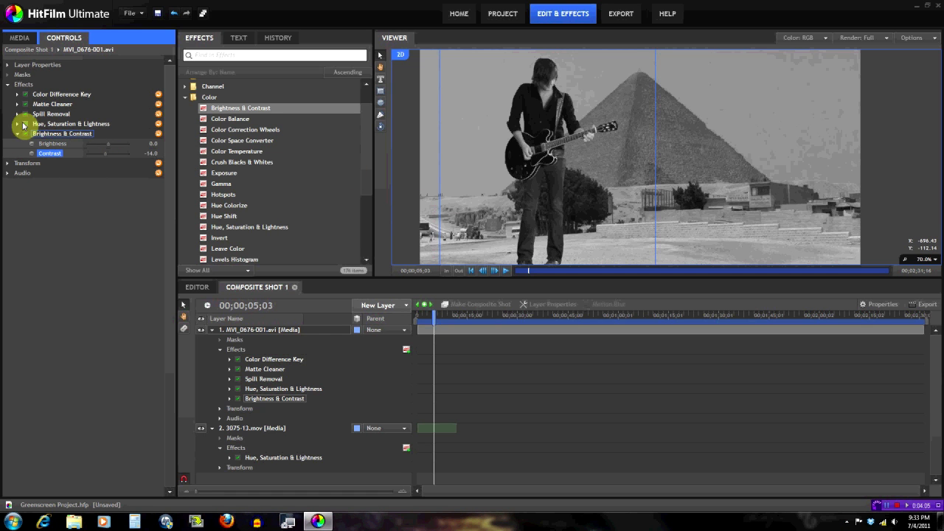
pyautogui.click(25, 135)
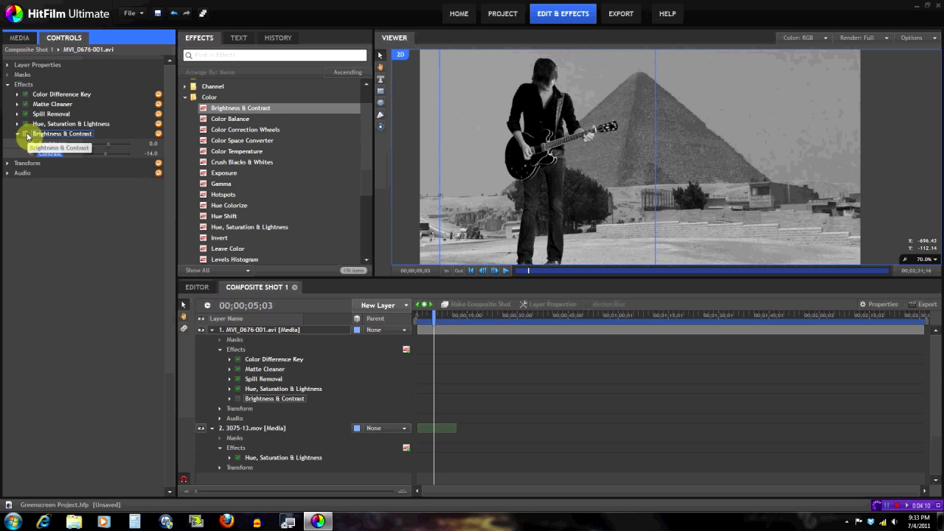
pyautogui.click(26, 134)
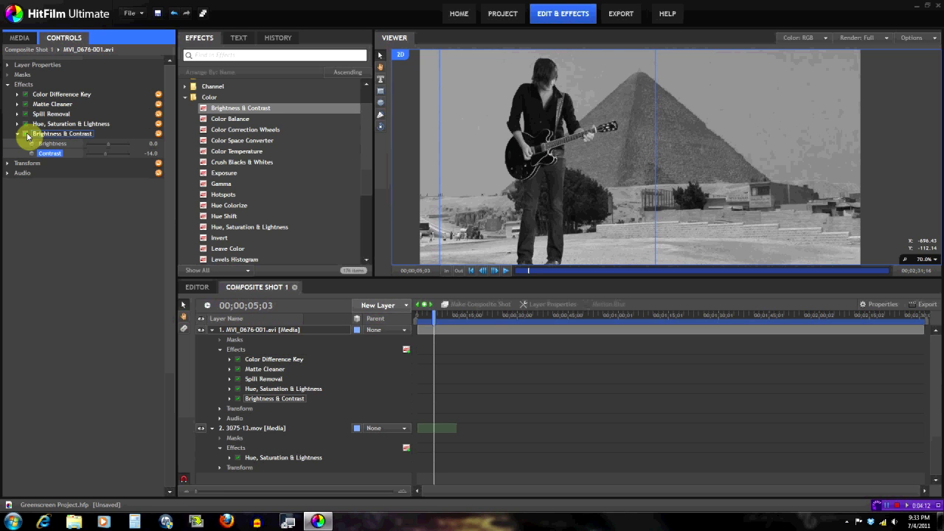
pyautogui.scroll(-1, 590, 172)
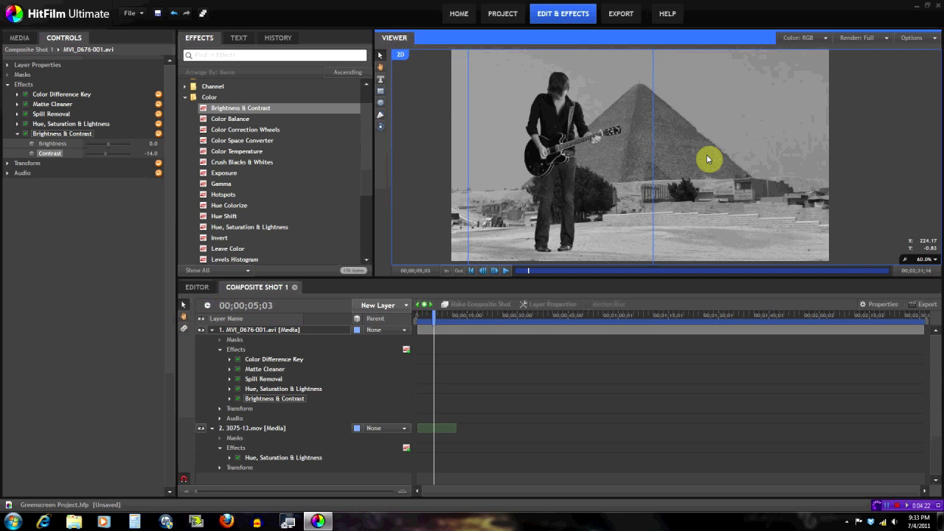
# - Disable Hue, Saturation & Lightness on the guitarist and pyramid layers to restore full colour
pyautogui.click(47, 124)
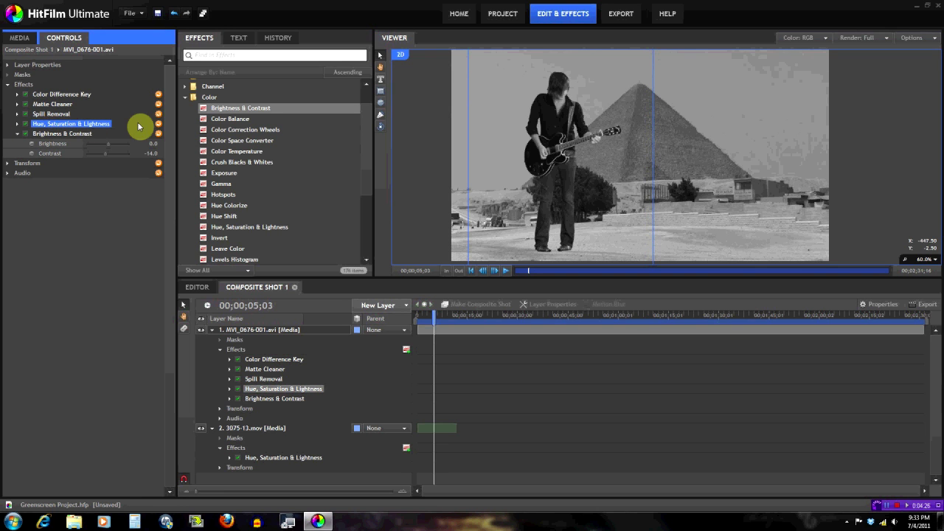
pyautogui.click(159, 124)
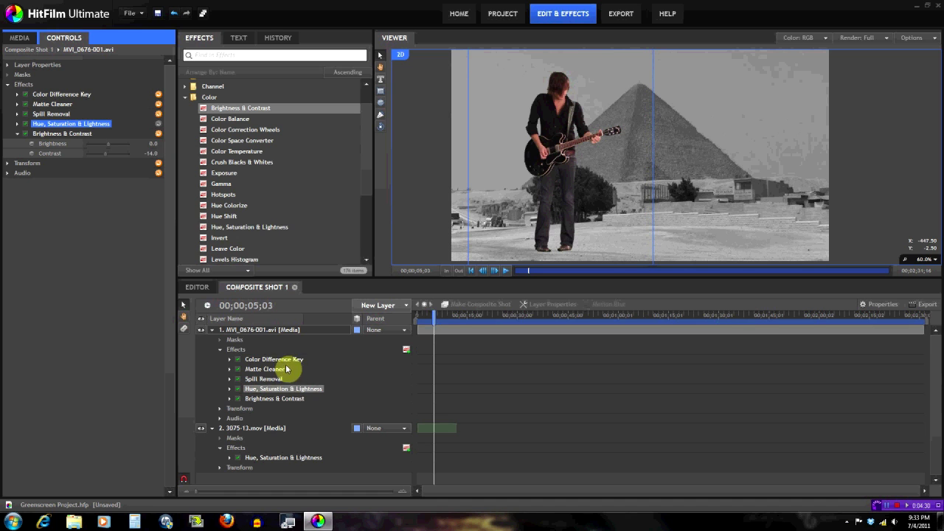
pyautogui.click(274, 459)
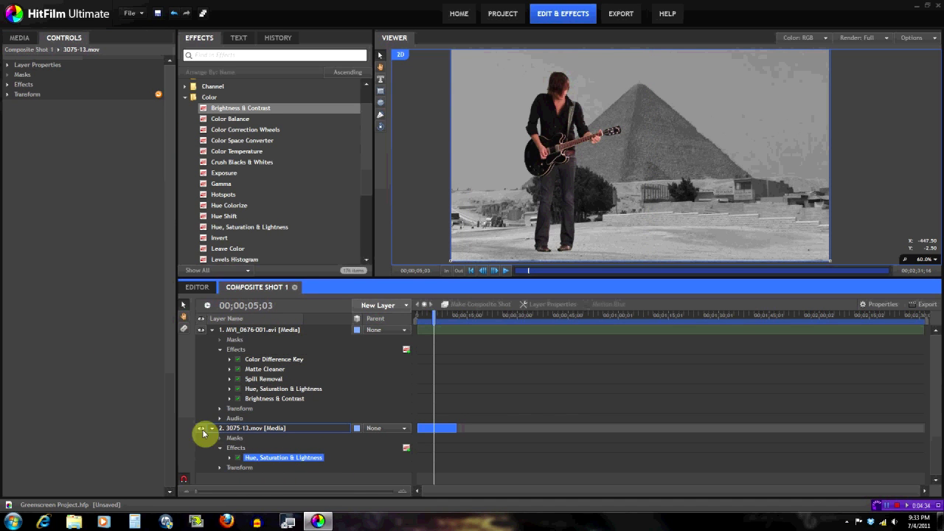
pyautogui.click(7, 85)
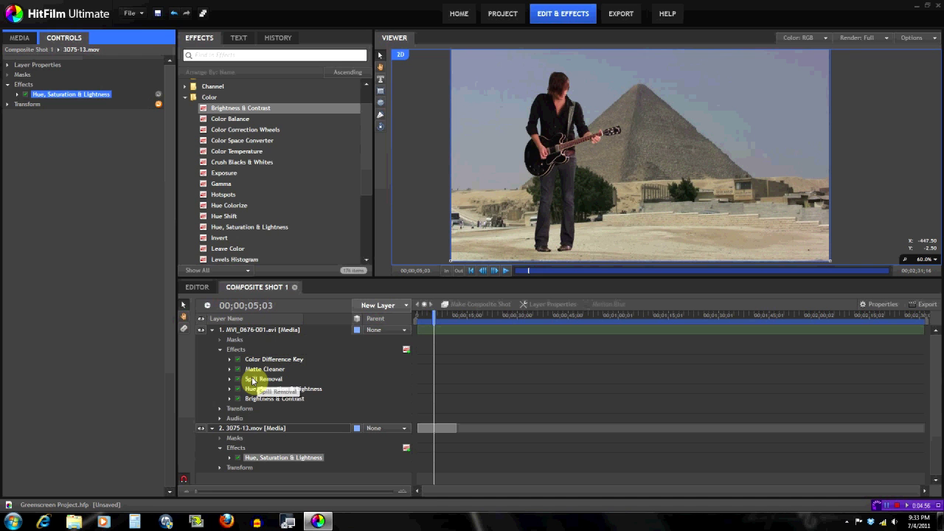
# - Set the guitarist's Hue, Saturation & Lightness Master Saturation to -16
pyautogui.click(259, 333)
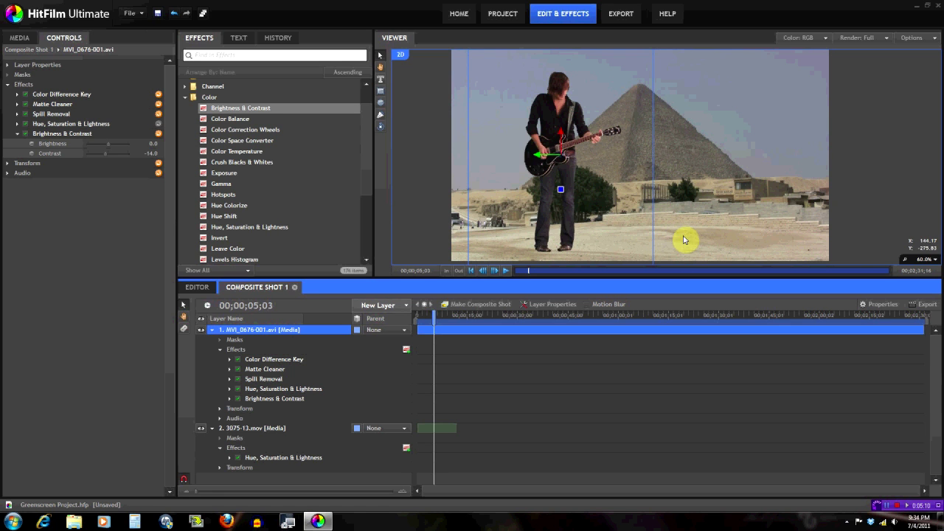
pyautogui.click(260, 389)
pyautogui.click(17, 124)
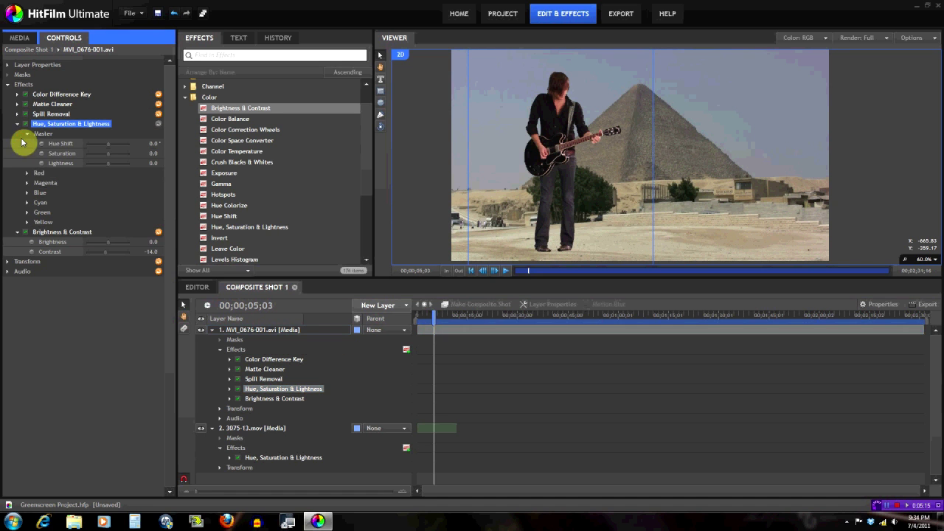
pyautogui.moveTo(109, 153); pyautogui.dragTo(106, 157)
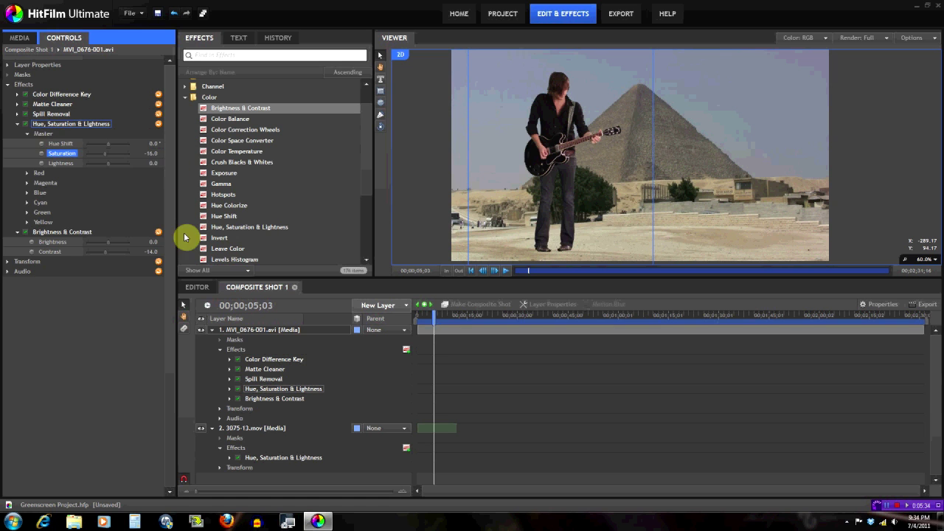
pyautogui.click(17, 124)
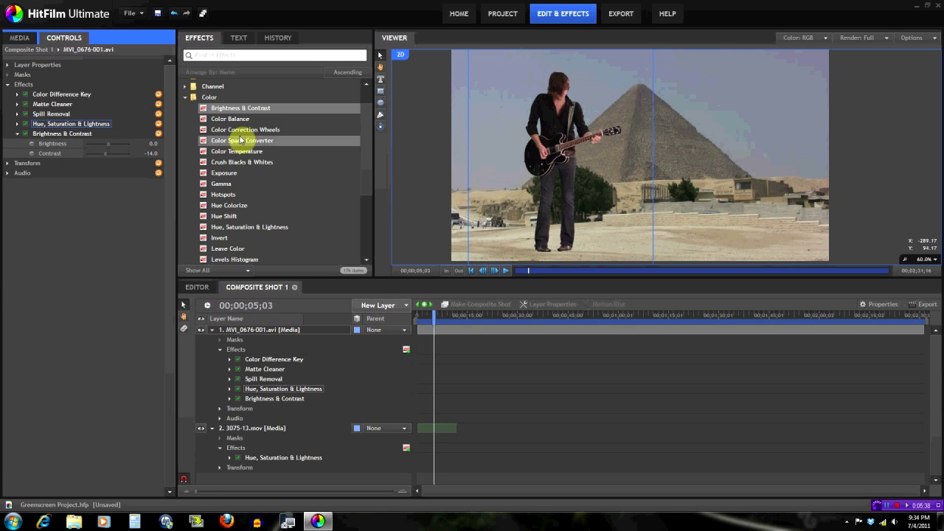
# - Add Color Balance below Brightness & Contrast on the guitarist and expand its Shadows, Midtones and Highlights
pyautogui.moveTo(246, 120); pyautogui.dragTo(108, 162)
pyautogui.click(17, 163)
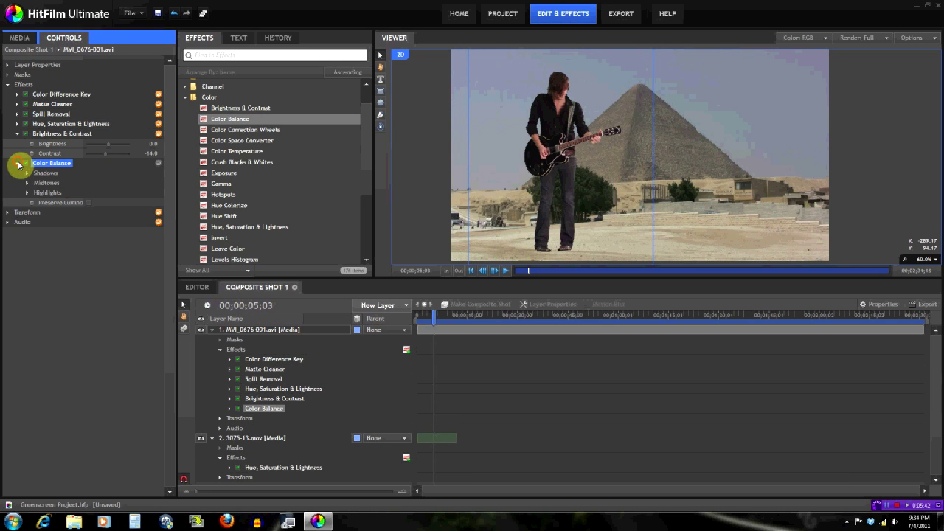
pyautogui.click(26, 175)
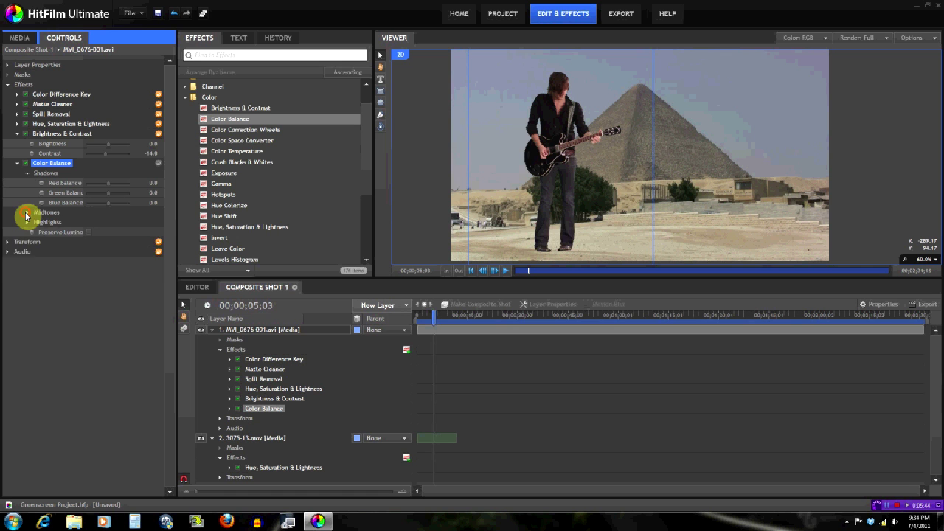
pyautogui.click(27, 213)
pyautogui.click(27, 253)
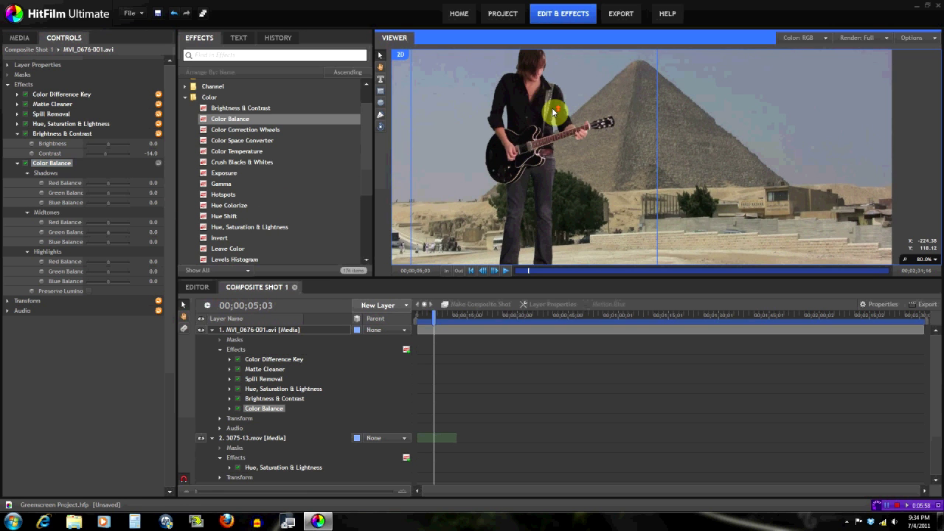
pyautogui.scroll(1, 552, 108)
pyautogui.scroll(1, 537, 101)
pyautogui.click(554, 140)
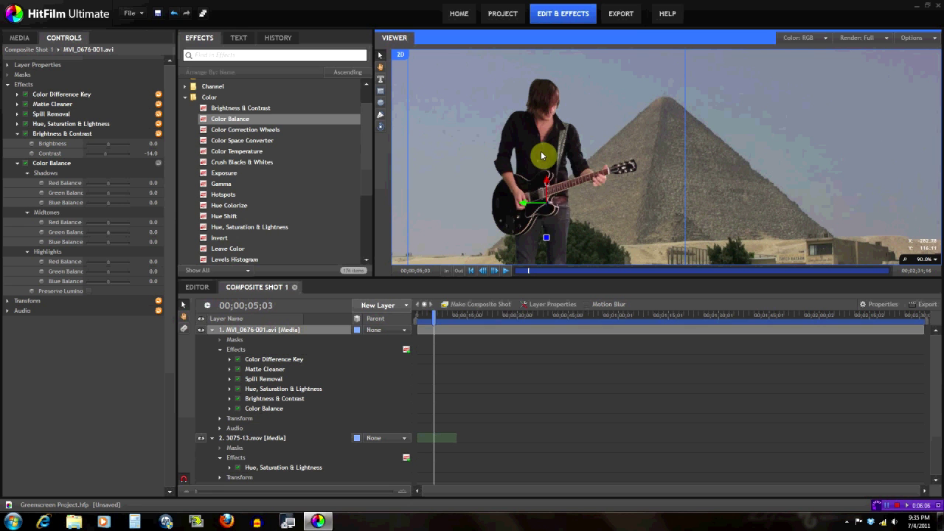
pyautogui.scroll(-2, 567, 170)
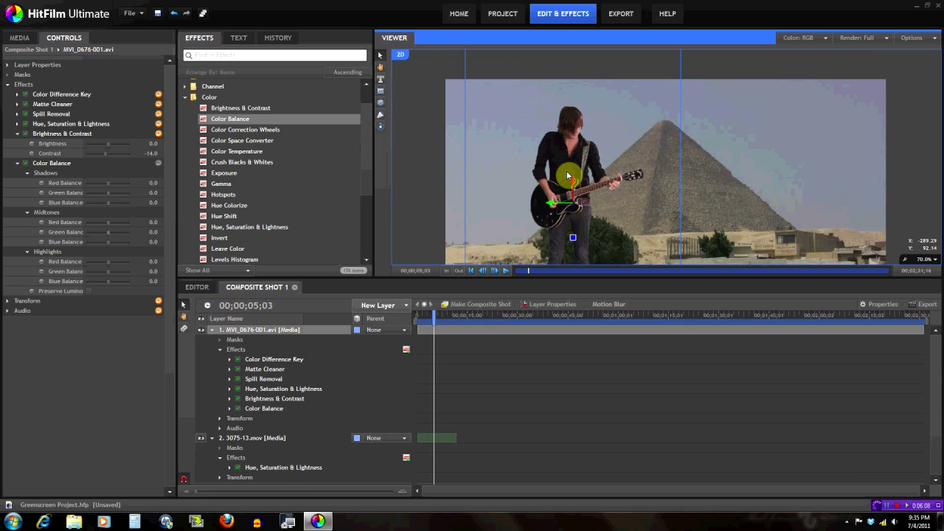
pyautogui.scroll(-1, 552, 129)
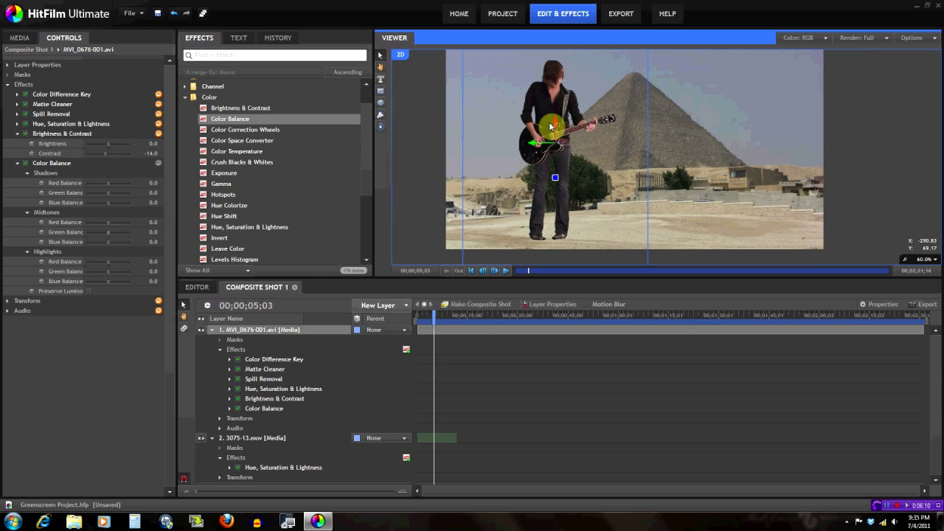
pyautogui.scroll(1, 647, 114)
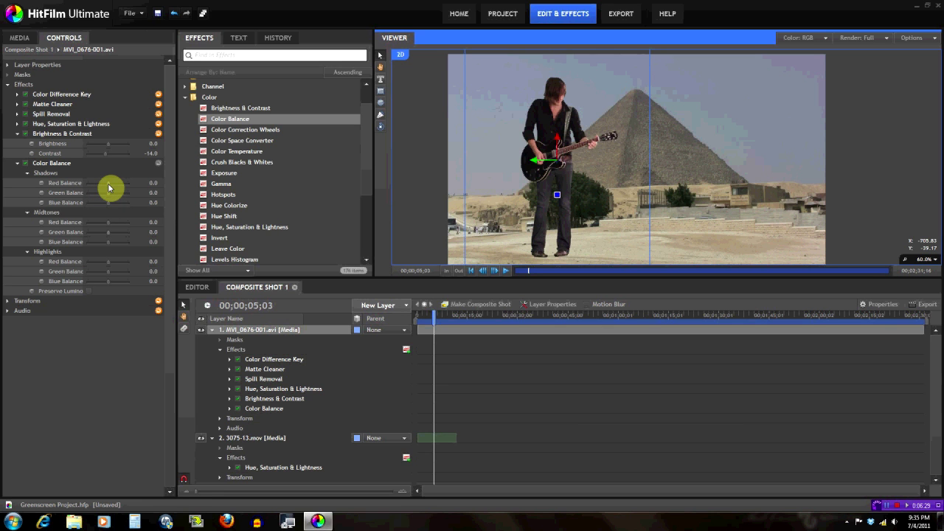
# - Set the guitarist's red balance to -6 shadows, -14 midtones and -4 highlights
pyautogui.moveTo(108, 189); pyautogui.dragTo(107, 189)
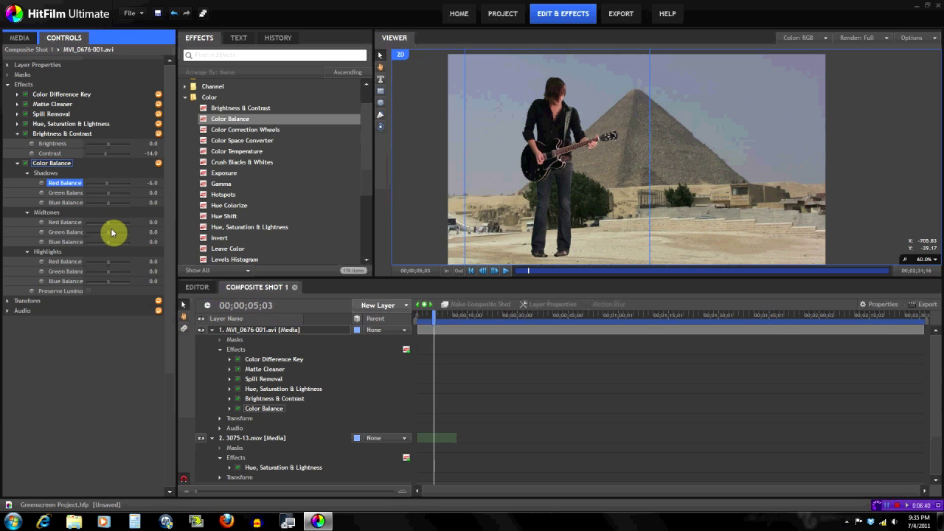
pyautogui.moveTo(108, 227); pyautogui.dragTo(107, 228)
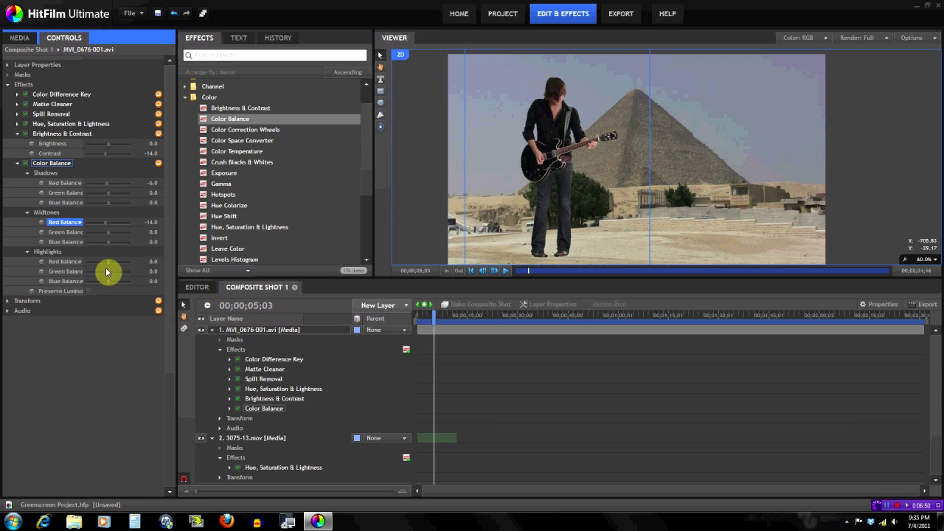
pyautogui.moveTo(107, 264); pyautogui.dragTo(108, 267)
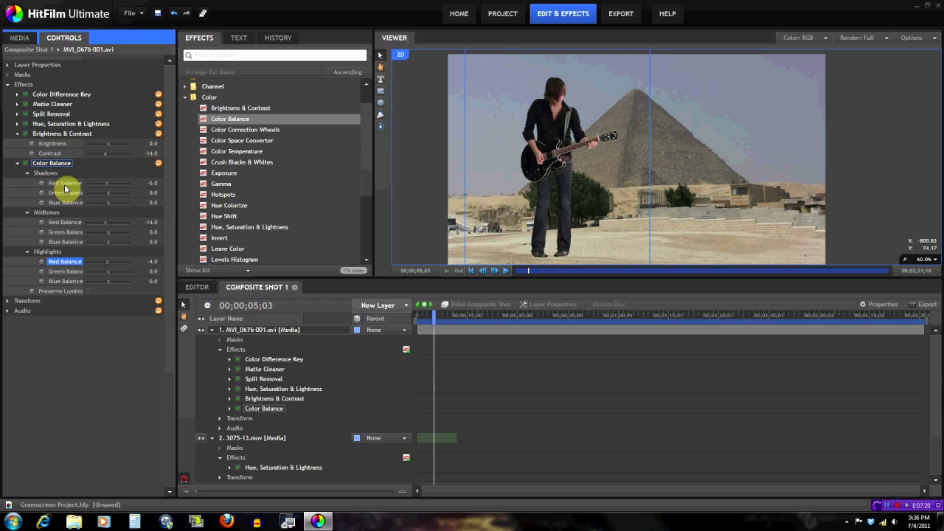
# - Switch the guitarist's correction effects off to compare, re-enable them, and move to 00;00;08;12
pyautogui.click(25, 163)
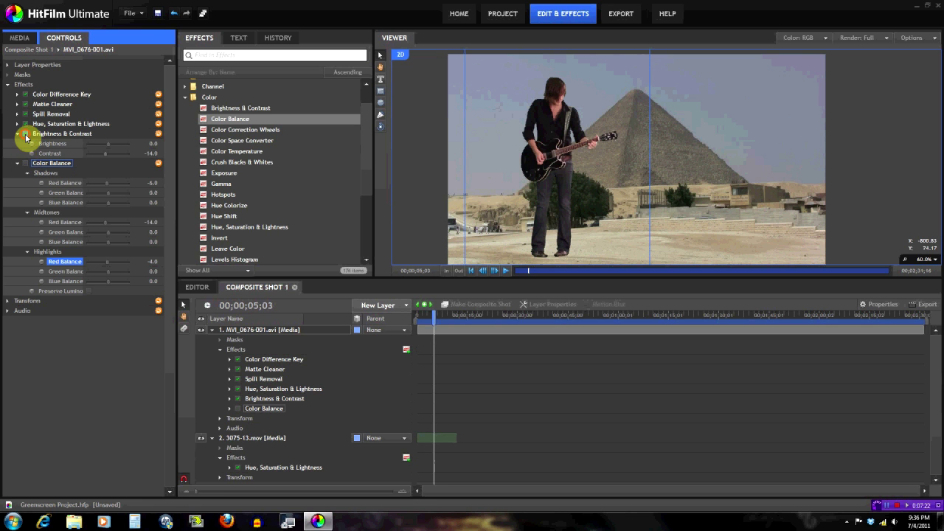
pyautogui.click(26, 134)
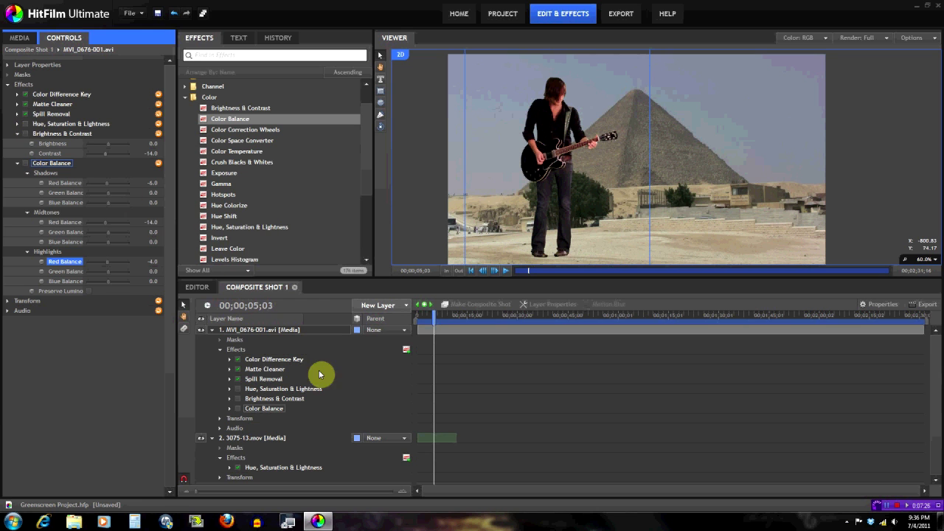
pyautogui.click(265, 361)
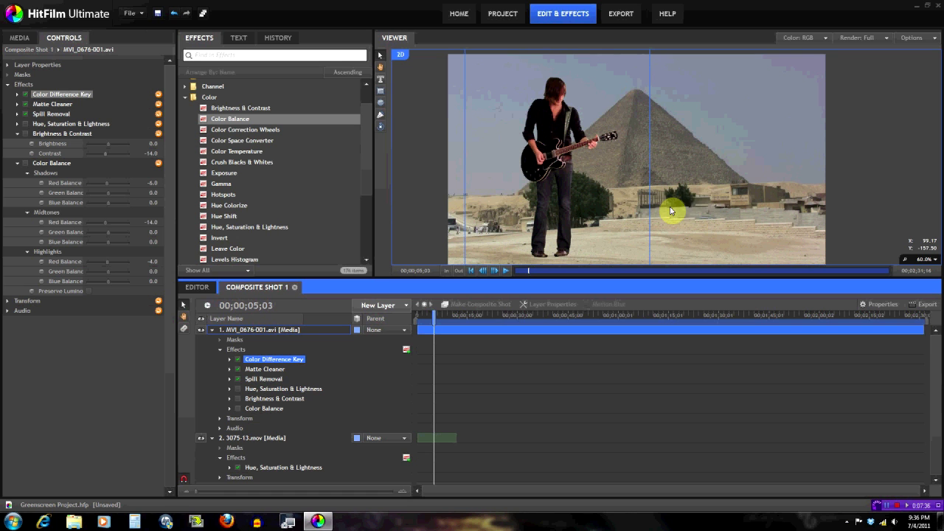
pyautogui.click(23, 127)
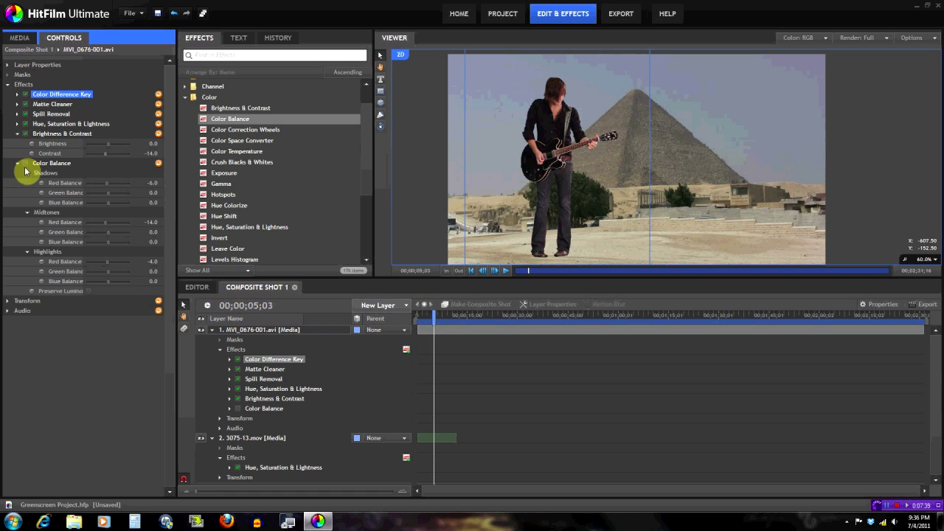
pyautogui.click(284, 389)
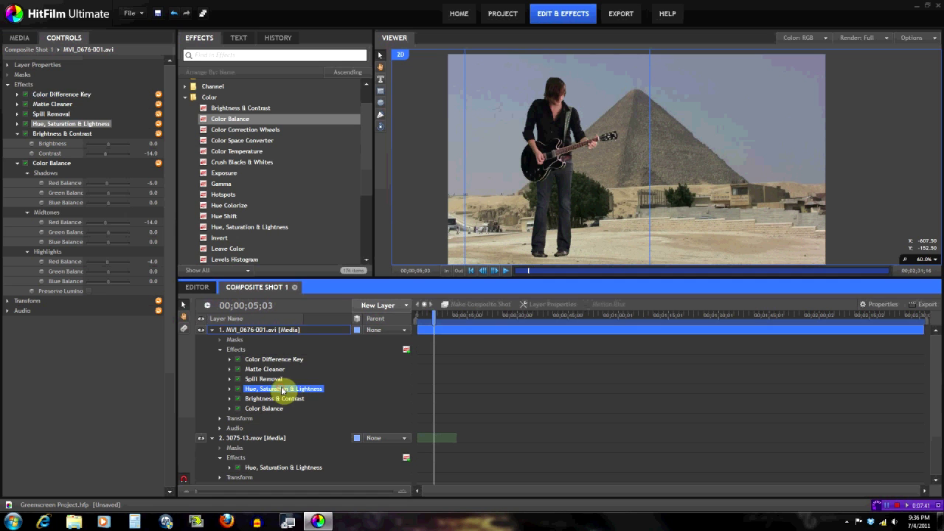
pyautogui.click(578, 134)
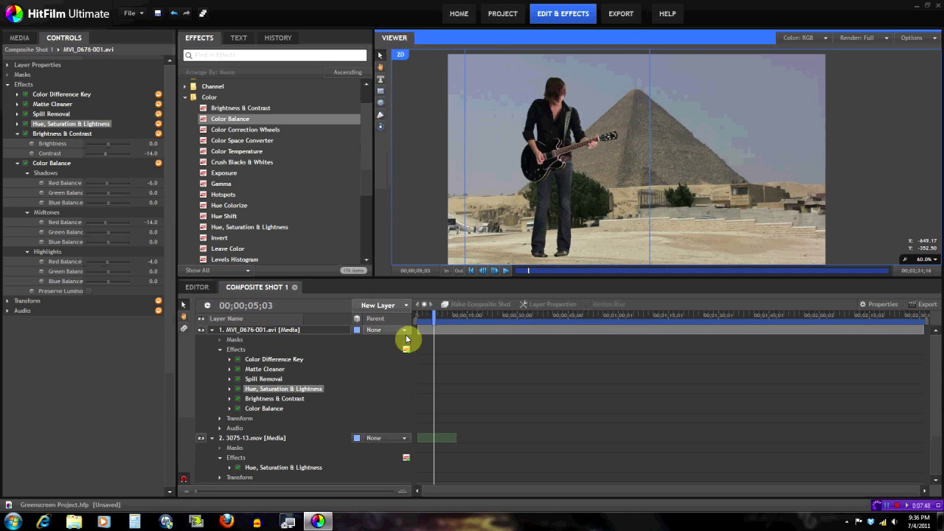
pyautogui.moveTo(436, 319)
pyautogui.mouseDown()
pyautogui.moveTo(451, 317)
pyautogui.moveTo(426, 317)
pyautogui.moveTo(445, 318)
pyautogui.mouseUp()
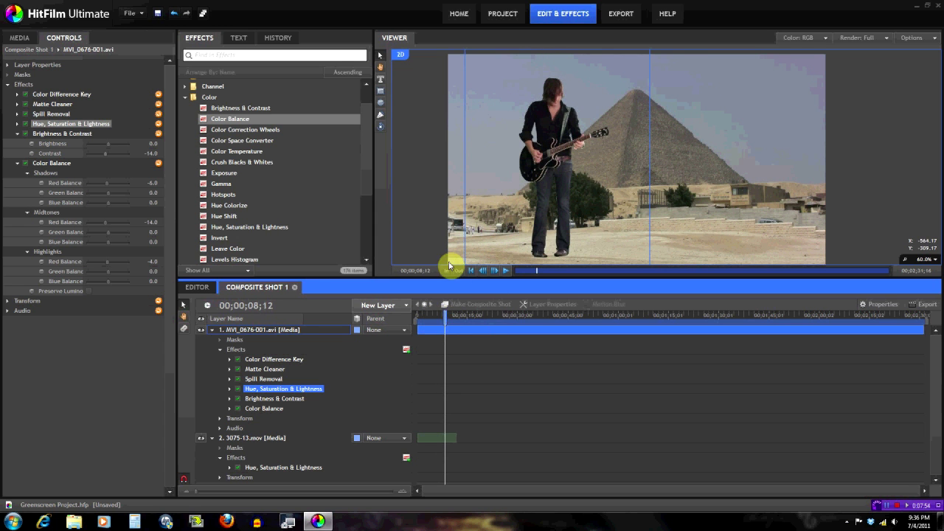
# - Add a grade layer on top with Color Correction Wheels and Brightness & Contrast applied
pyautogui.click(406, 306)
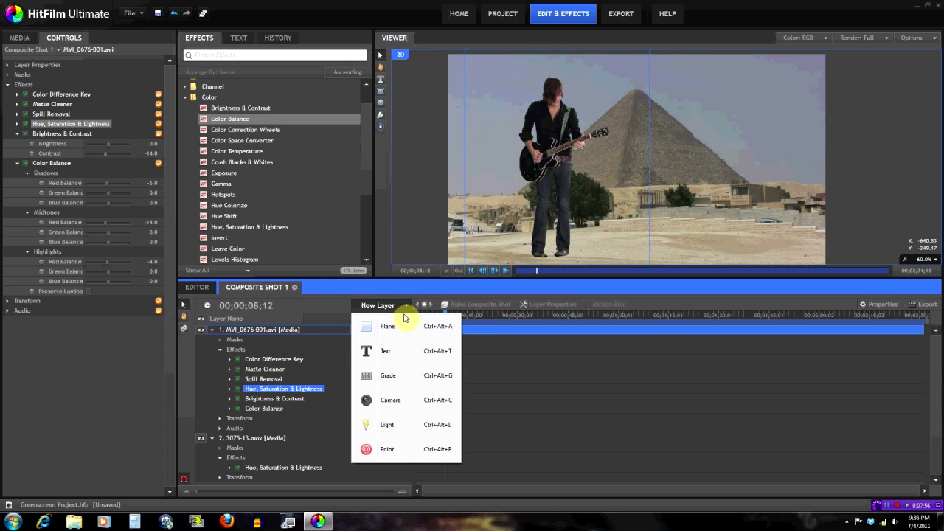
pyautogui.click(401, 377)
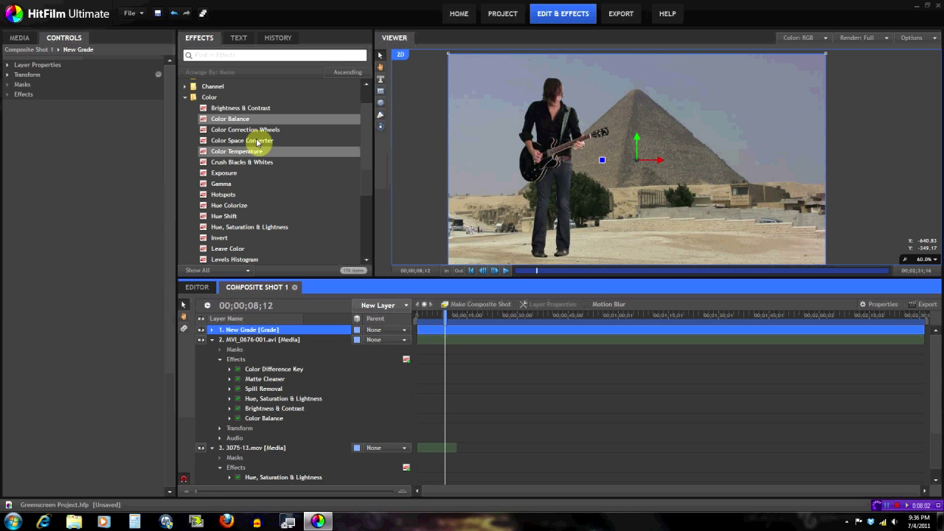
pyautogui.moveTo(257, 129); pyautogui.dragTo(264, 330)
pyautogui.moveTo(248, 108); pyautogui.dragTo(265, 378)
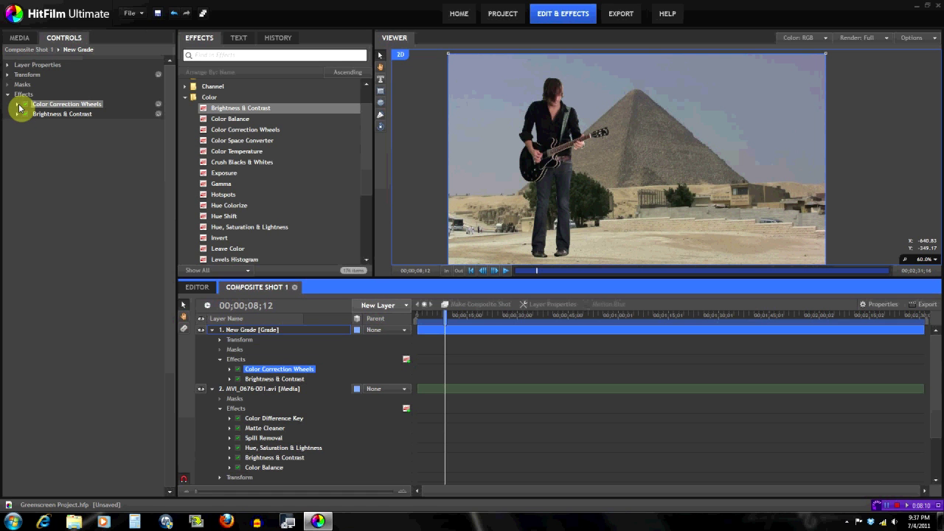
# - Tint the middle and lower colour wheels to saturations 0.39 and 0.36 for a movie look
pyautogui.click(19, 108)
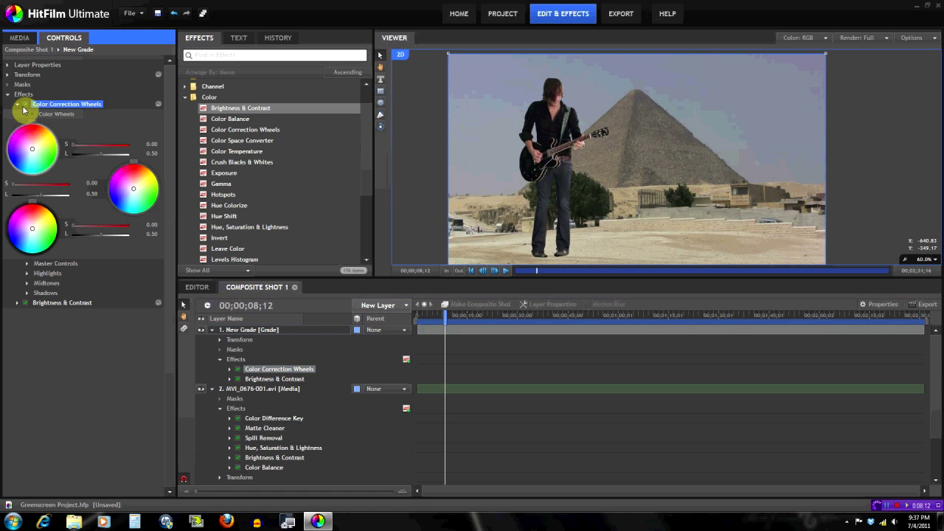
pyautogui.click(141, 186)
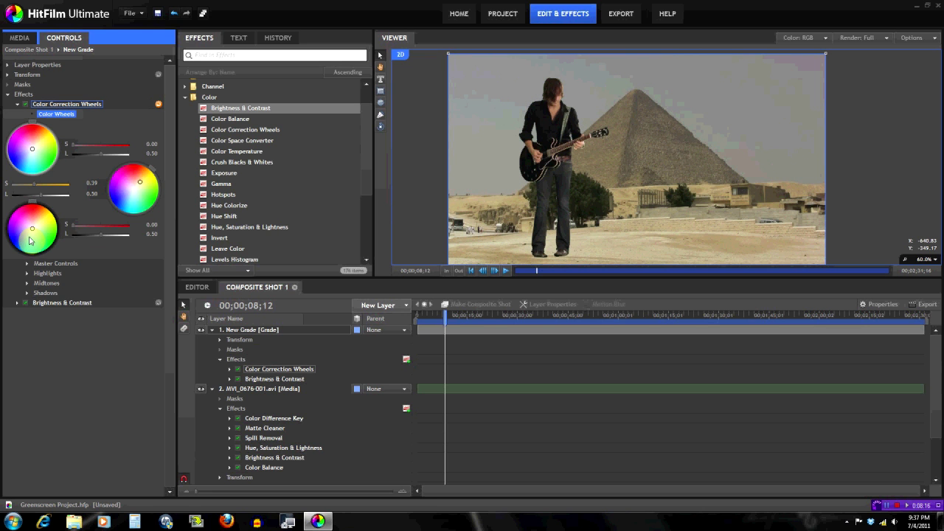
pyautogui.click(29, 239)
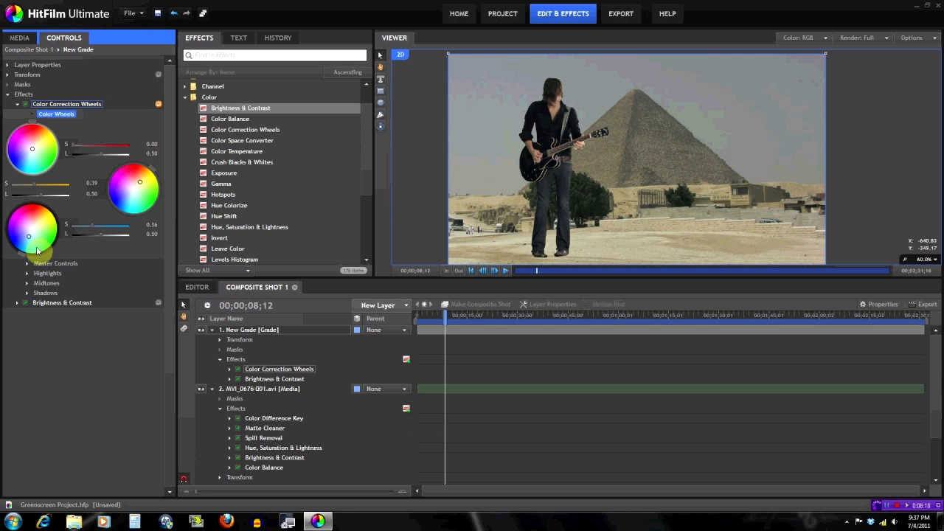
pyautogui.click(274, 379)
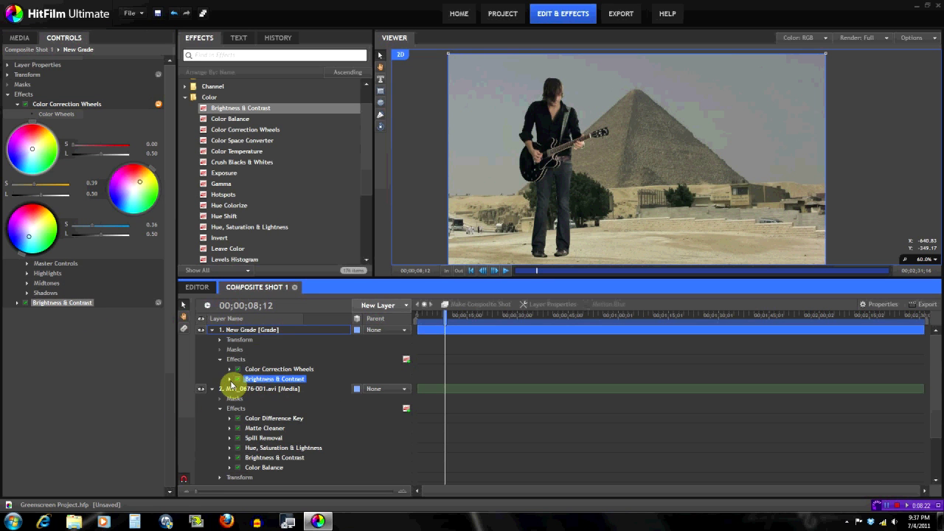
# - Set the grade layer's Brightness & Contrast Contrast to 18.0 and scrub through the finished composite
pyautogui.click(230, 380)
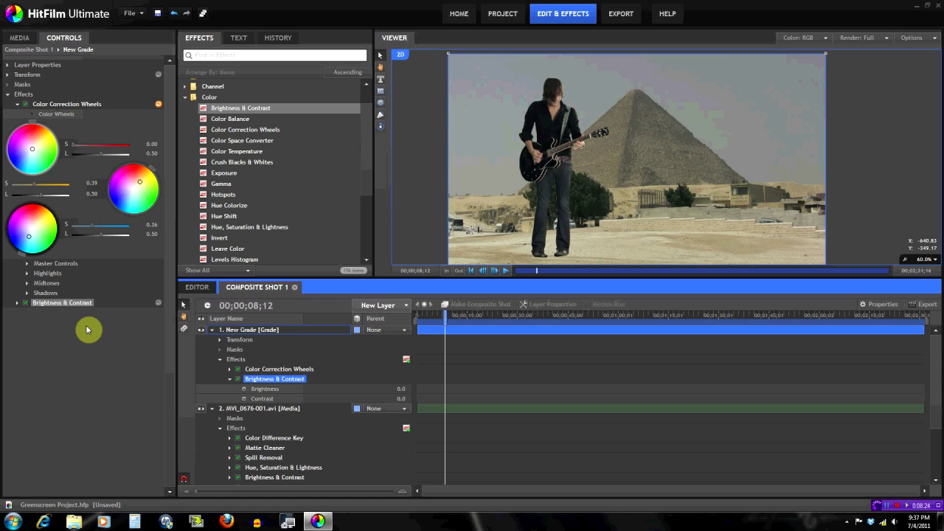
pyautogui.click(17, 304)
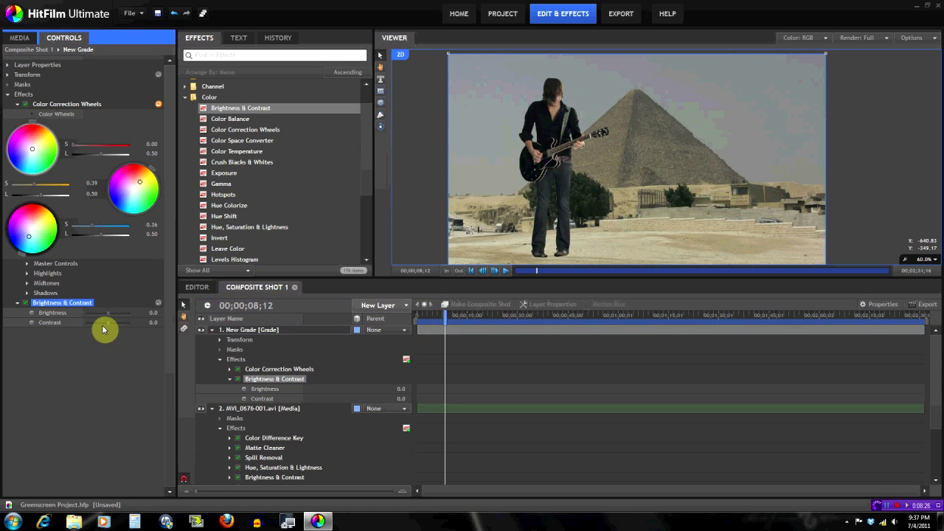
pyautogui.moveTo(108, 325); pyautogui.dragTo(113, 326)
pyautogui.click(131, 345)
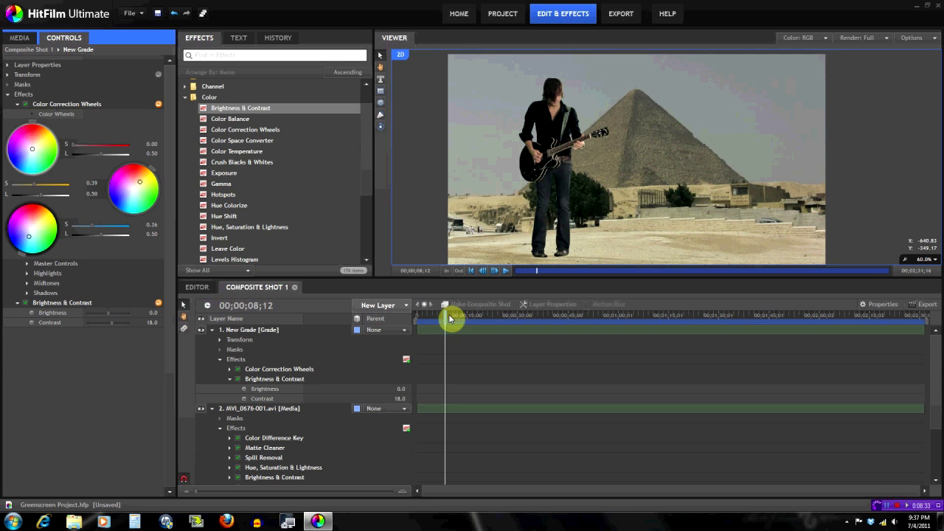
pyautogui.moveTo(447, 316)
pyautogui.mouseDown()
pyautogui.moveTo(467, 315)
pyautogui.moveTo(429, 315)
pyautogui.moveTo(438, 316)
pyautogui.mouseUp()
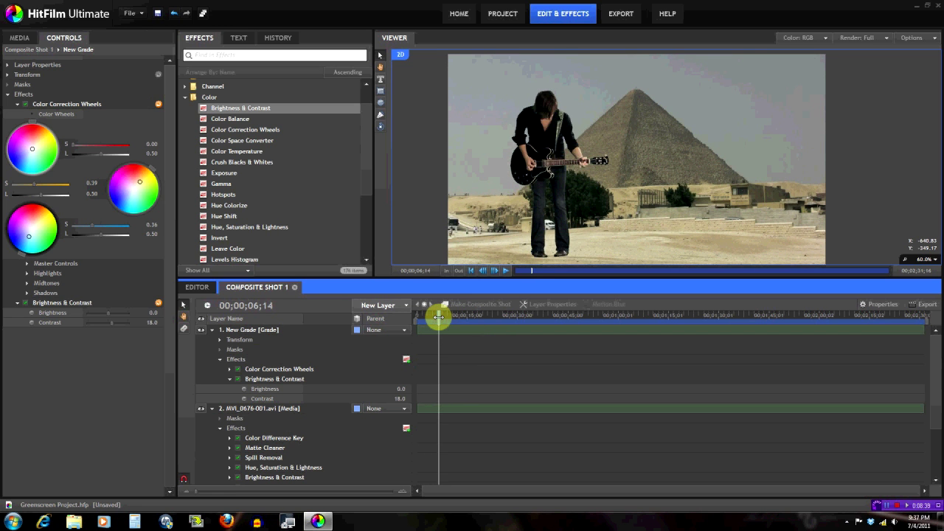